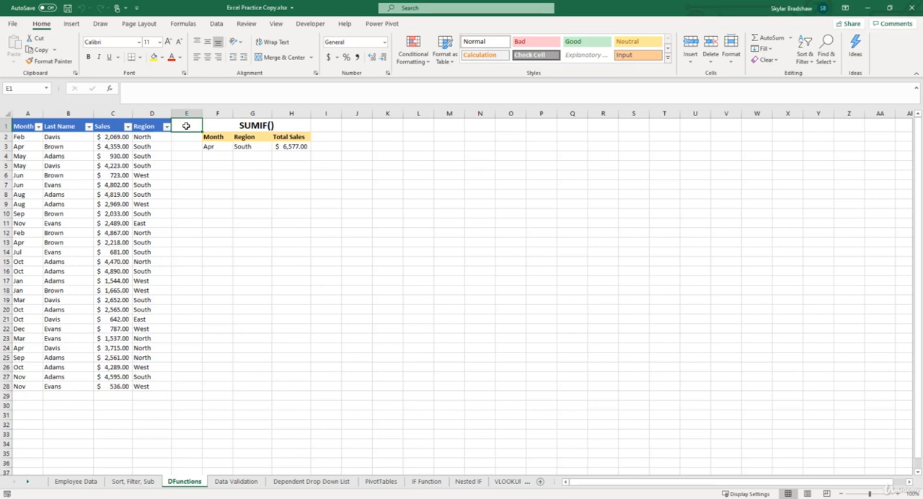
Copy the SUMIF() title and its header row from F1:H2 to a new block starting at J1.
left_click_drag(219, 122, 228, 139)
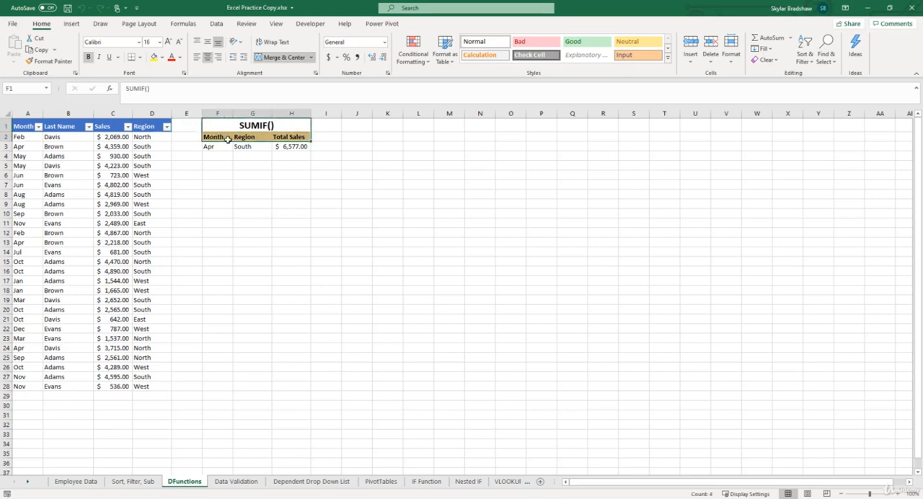
key("ctrl+c")
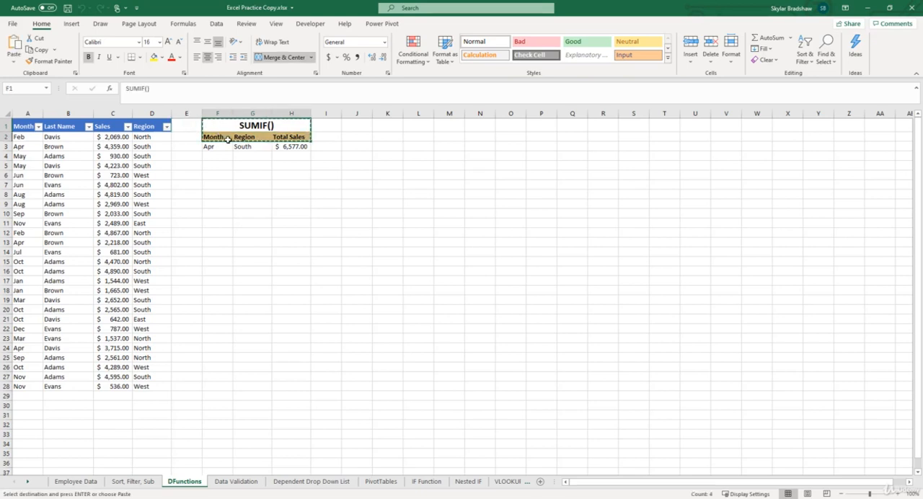
left_click(350, 125)
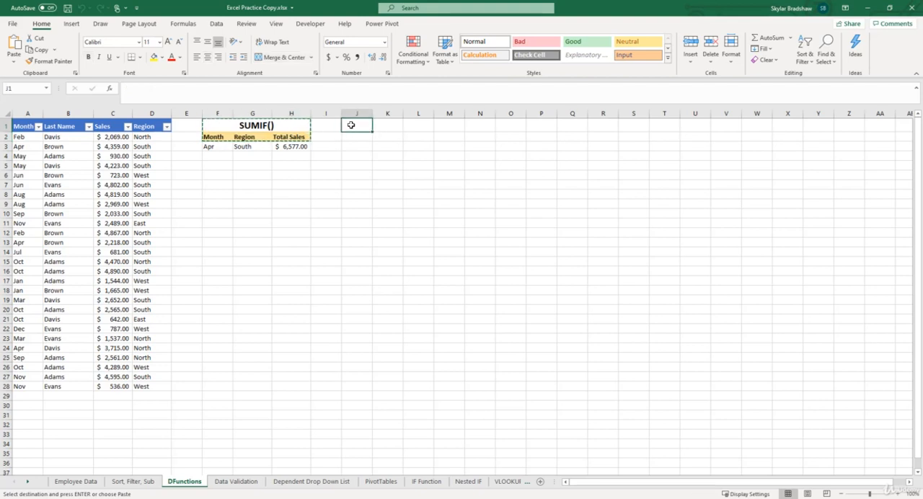
key("ctrl+v")
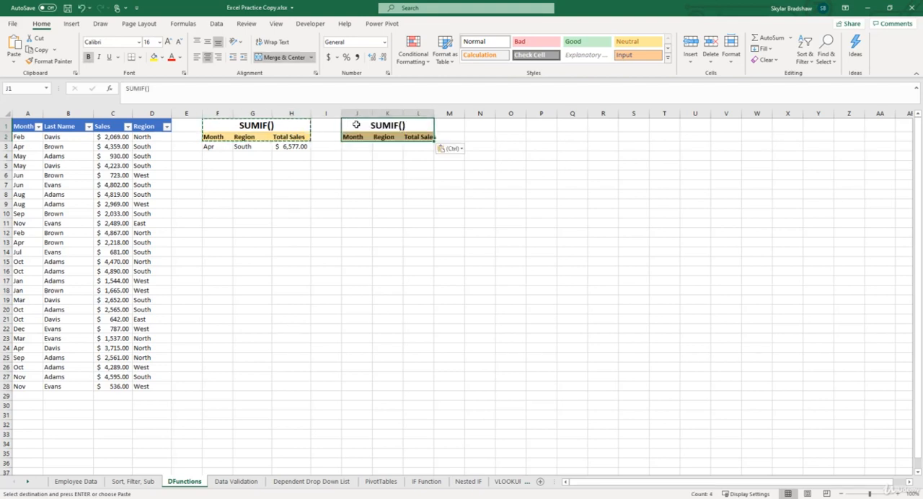
Retitle the copied block in J1 as DSUM().
left_click(356, 125)
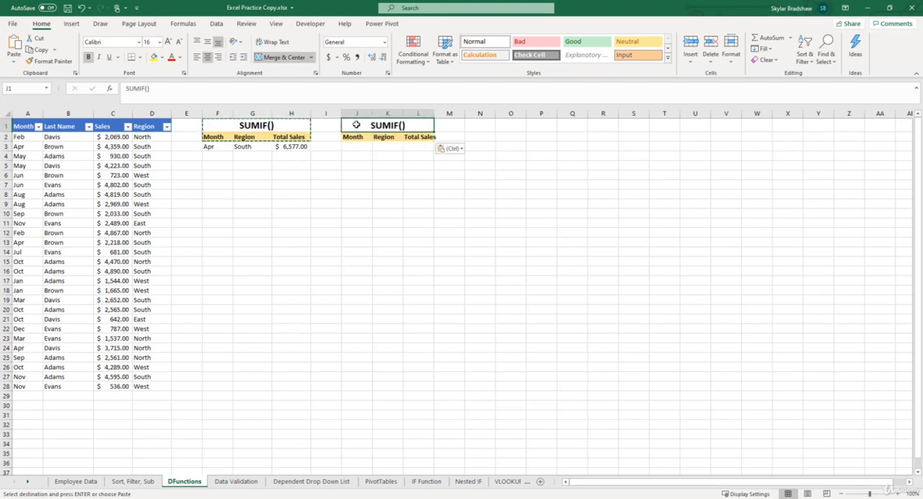
type("DSUM")
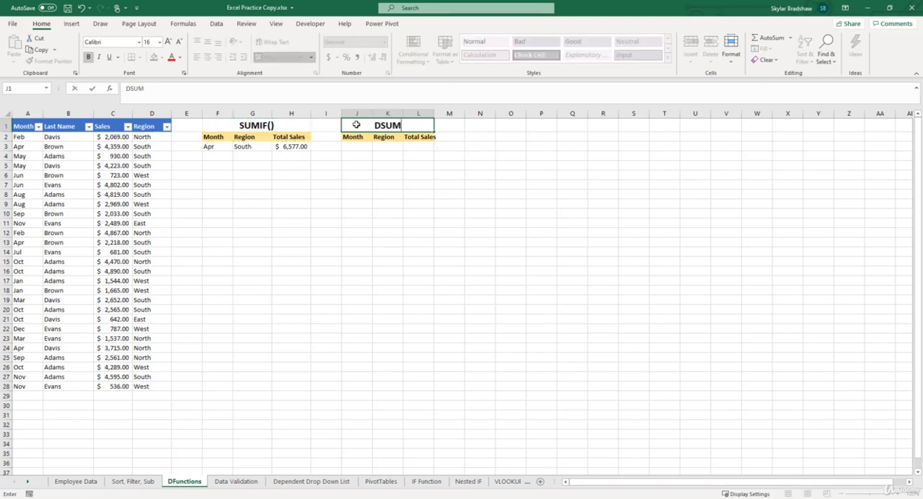
type("()")
key("Return")
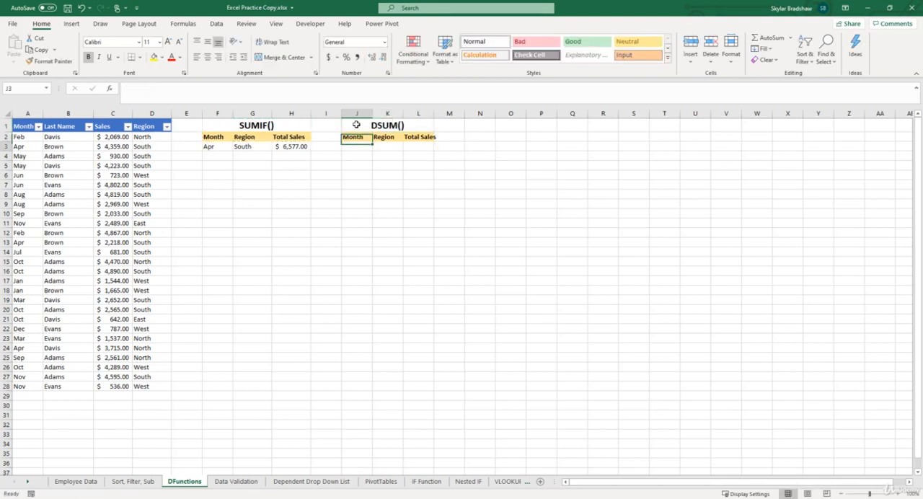
key("Down")
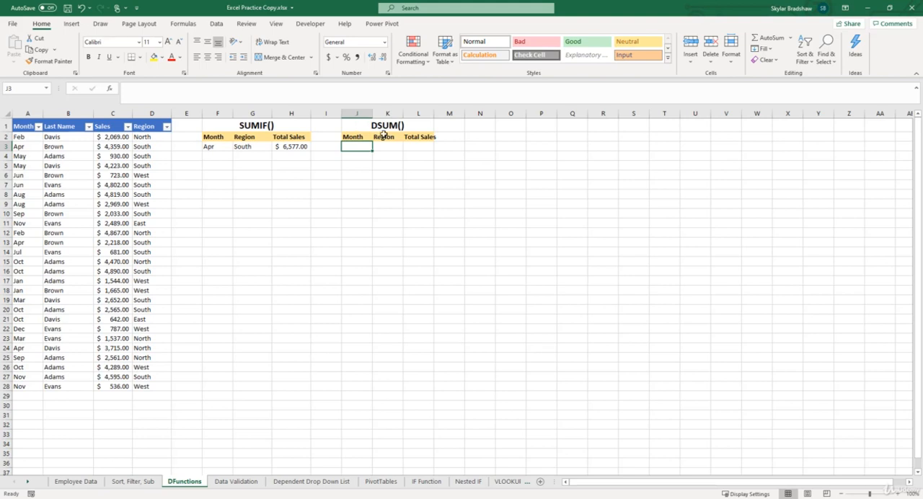
Start a DSUM function with its arguments dialog in L3 and set the database to A1:D28.
left_click(415, 144)
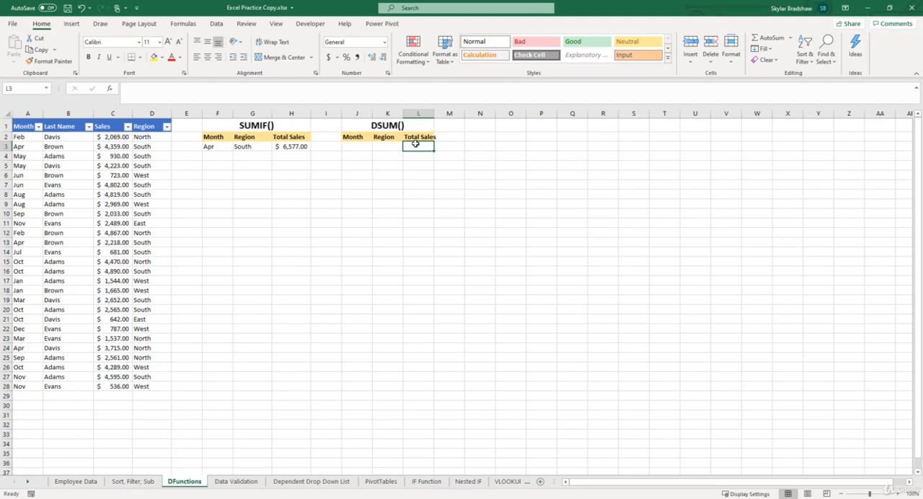
type("=")
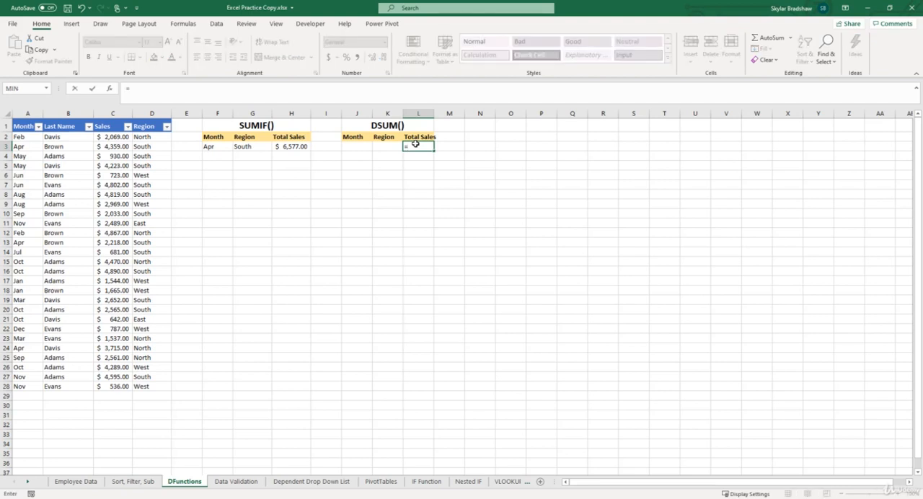
type("dsu")
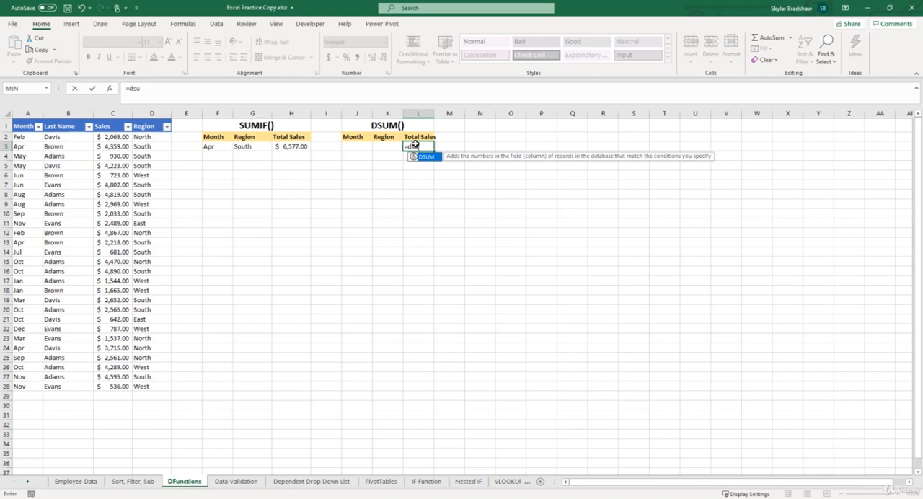
double_click(421, 156)
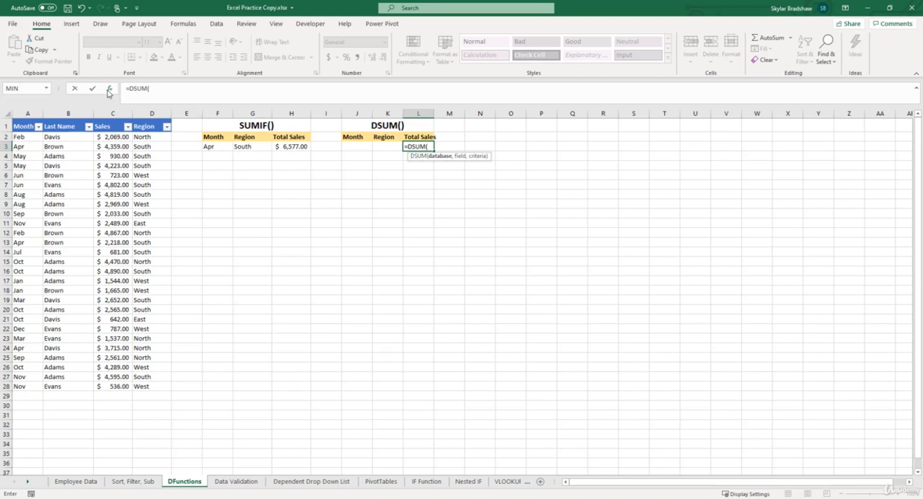
left_click(109, 92)
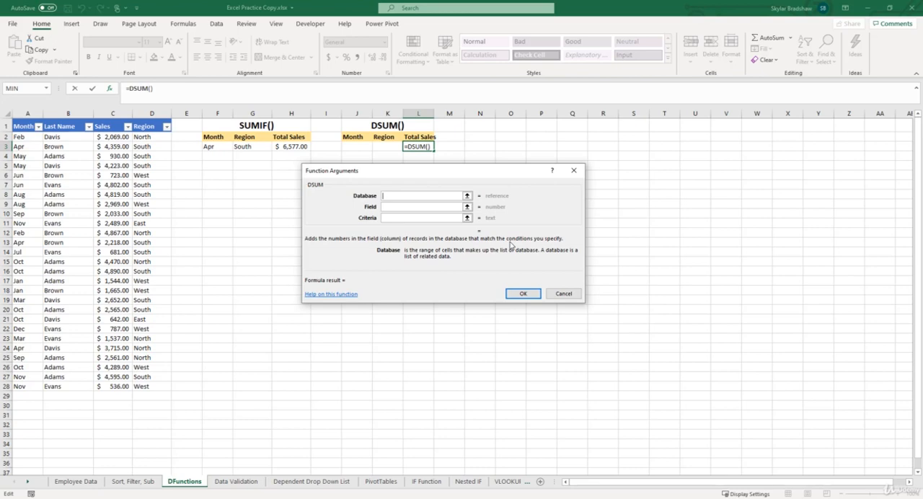
left_click_drag(29, 126, 153, 389)
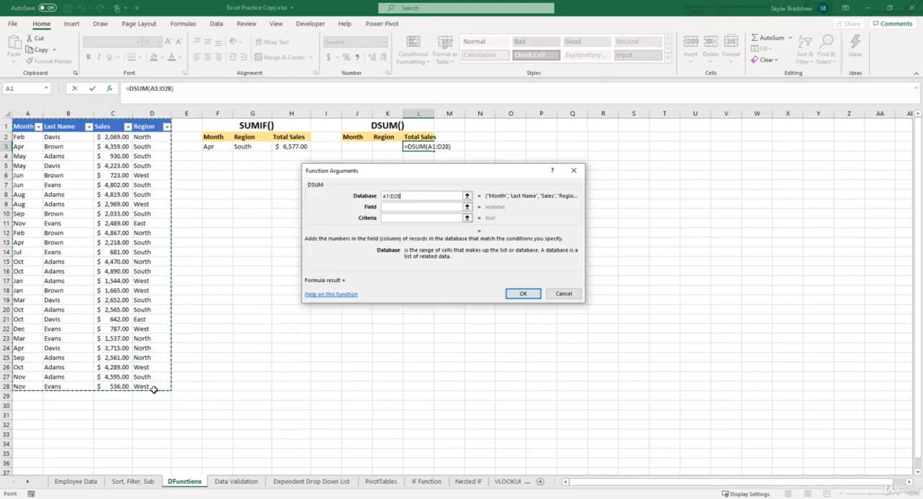
Set the DSUM field to the Sales header C1 and the criteria to K2:K3, and insert the formula.
left_click(386, 208)
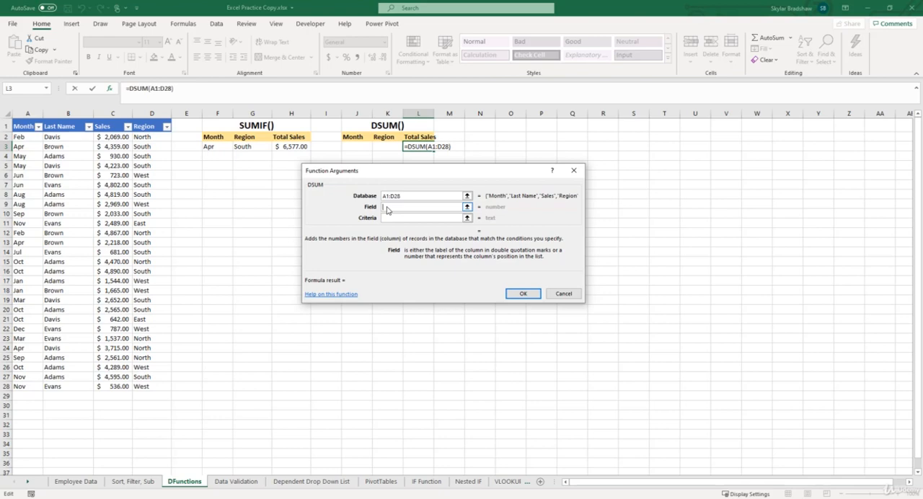
type("3")
key("BackSpace")
left_click(102, 123)
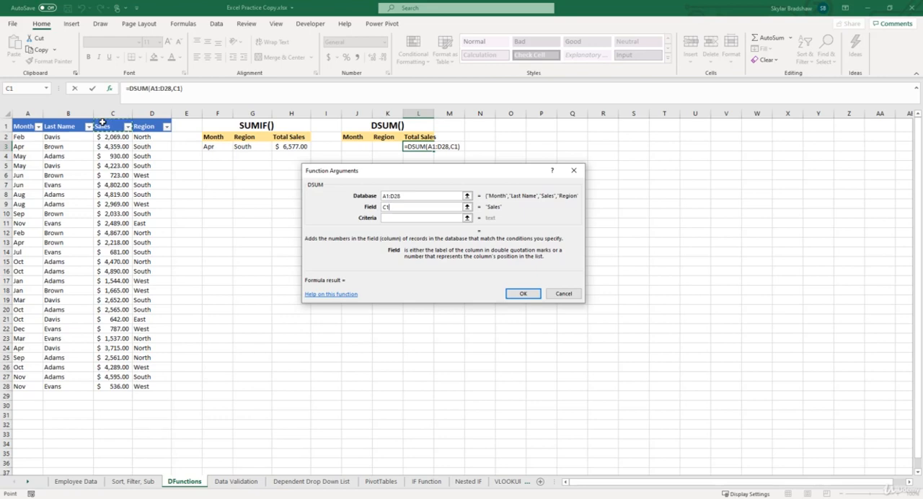
left_click(393, 217)
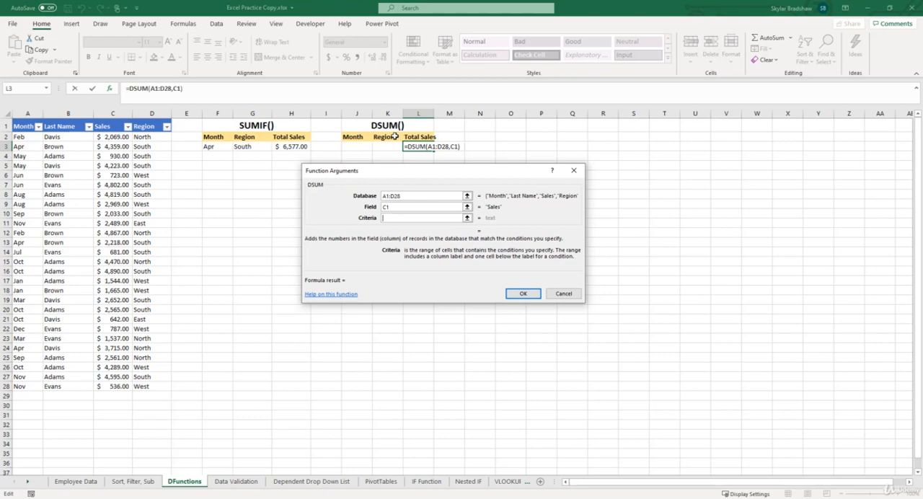
left_click(396, 137)
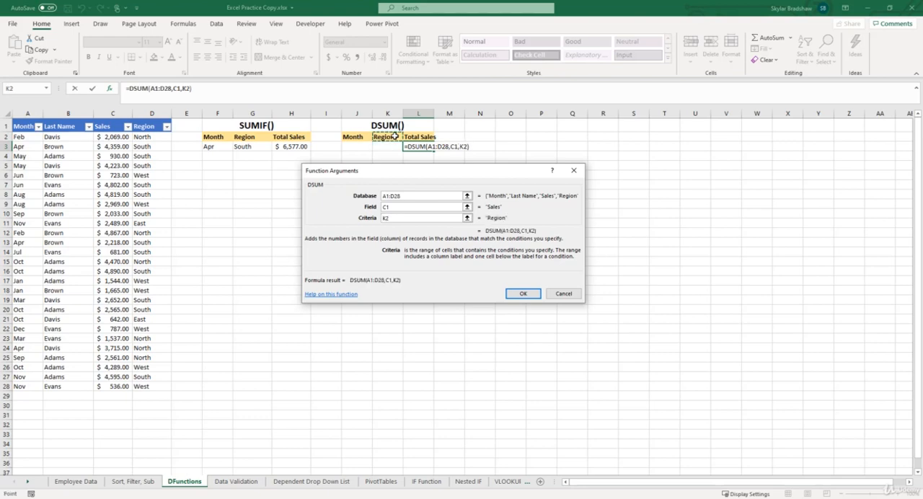
left_click_drag(395, 136, 396, 146)
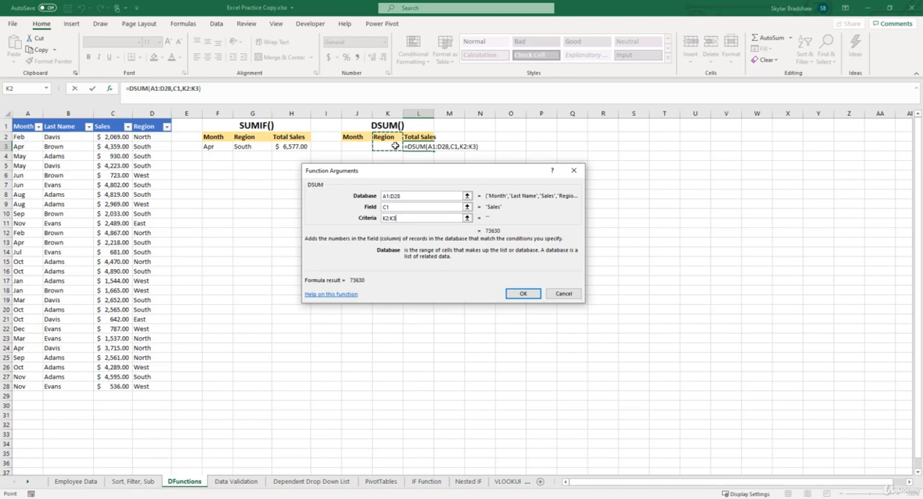
left_click(515, 293)
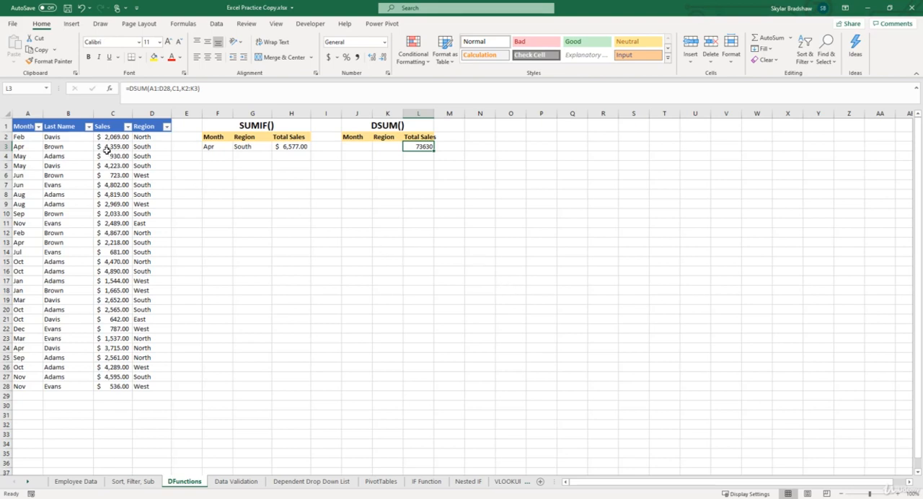
Enter West as the region criterion in K3 and apply the Accounting number format to the total in L3.
left_click_drag(109, 138, 114, 384)
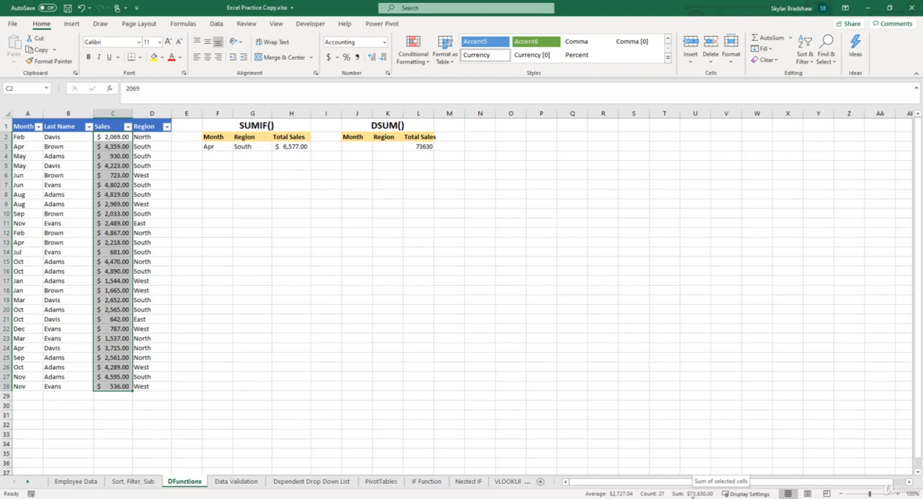
left_click(393, 150)
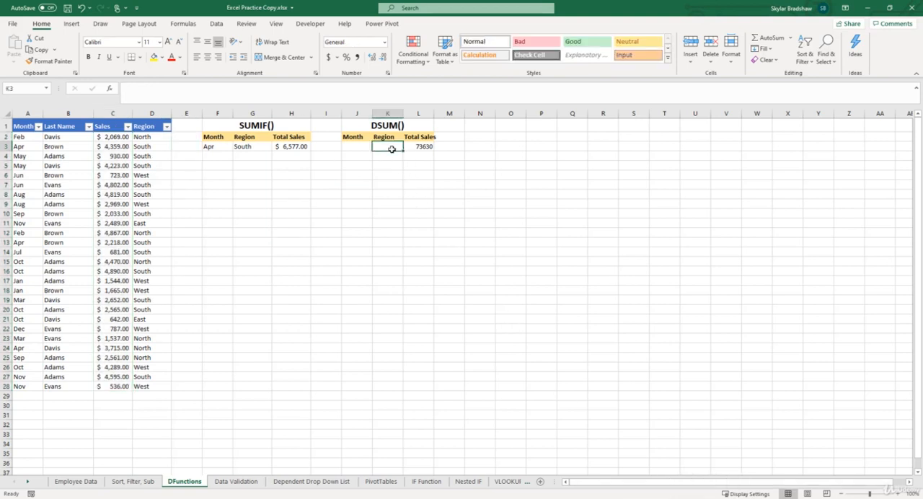
type("West")
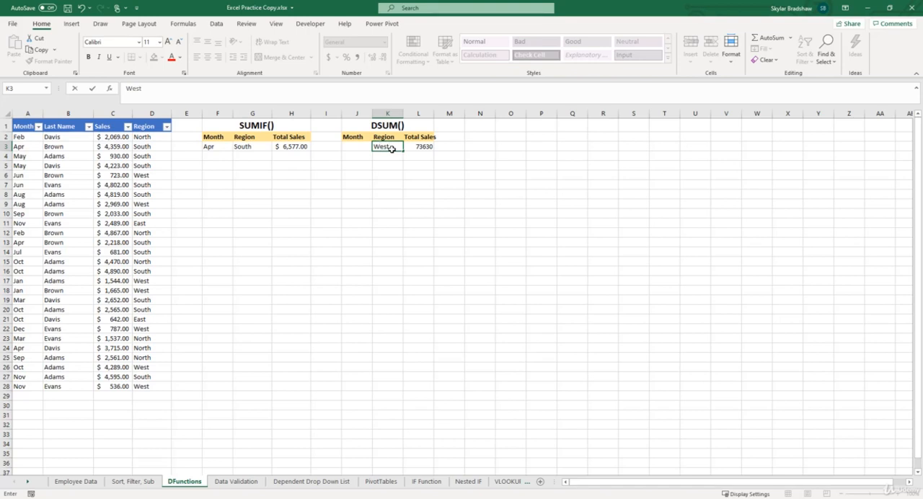
key("Return")
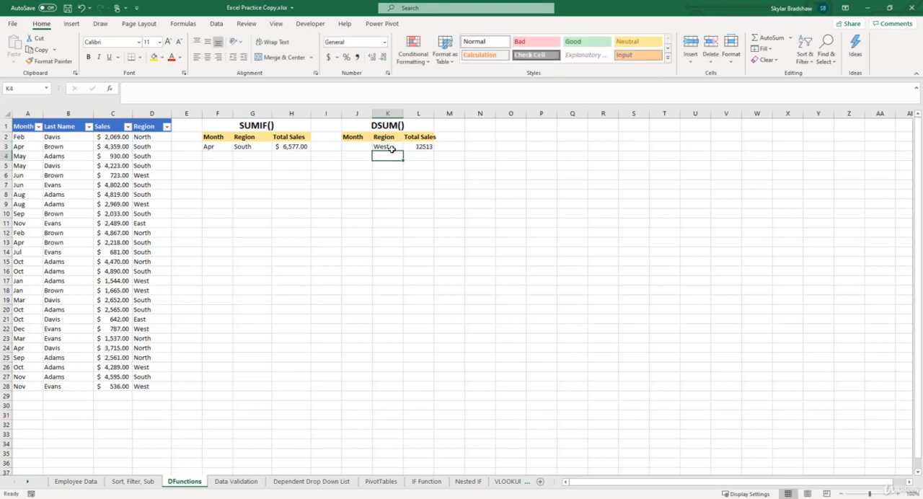
left_click(409, 146)
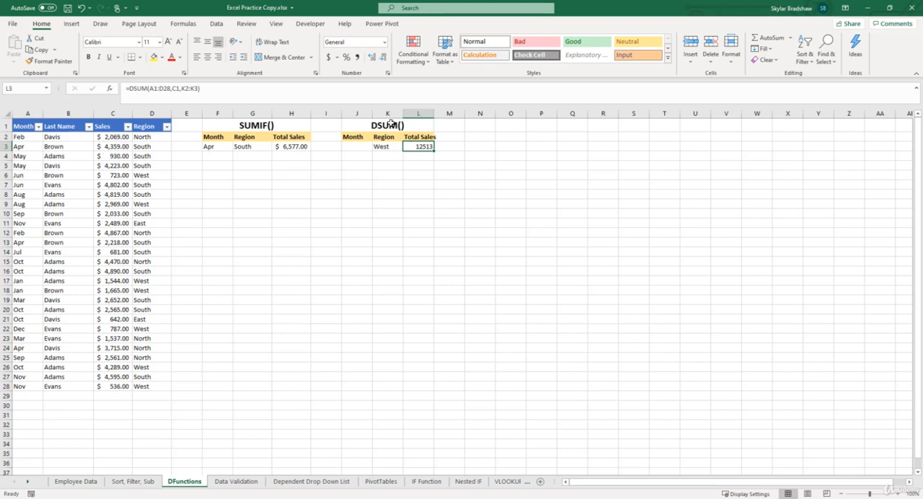
left_click(329, 60)
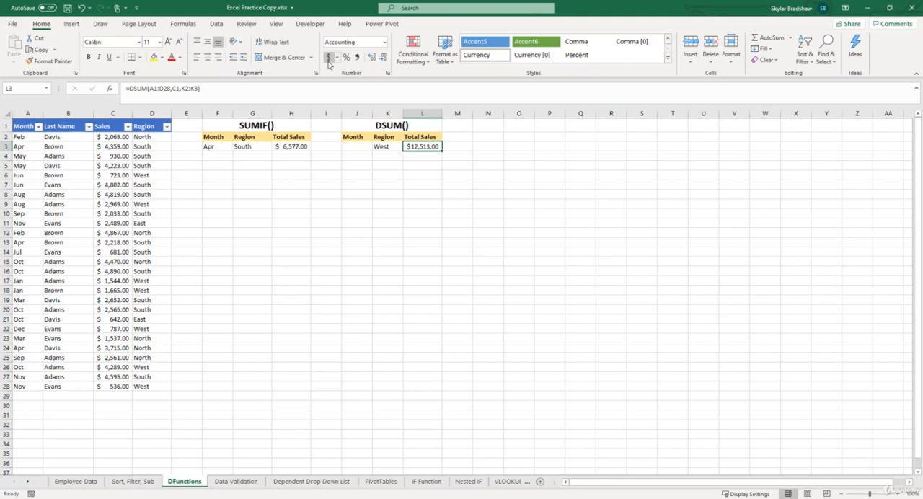
Filter the Region column to West to check the sum of the visible sales, and clear the filter.
left_click(167, 128)
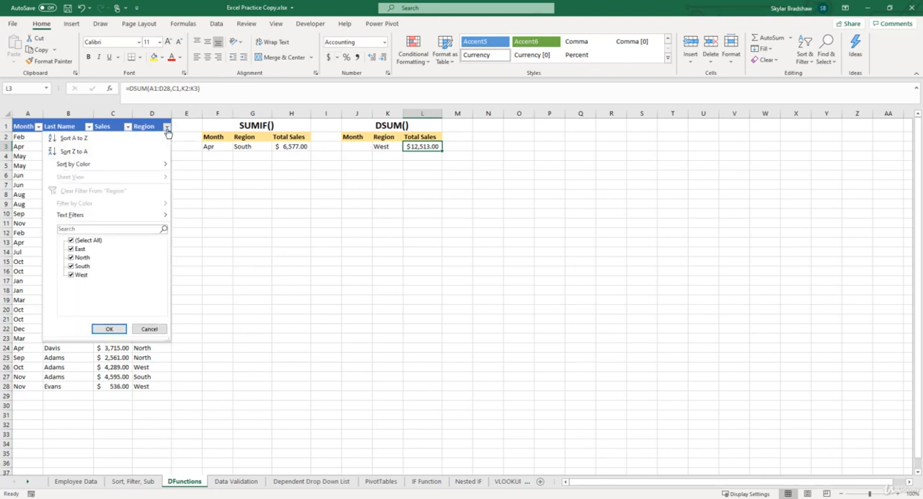
left_click(71, 240)
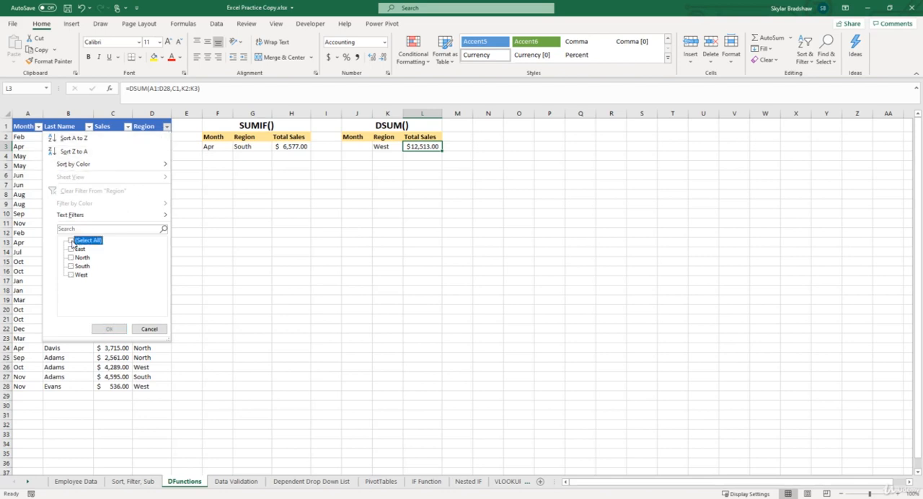
left_click(71, 275)
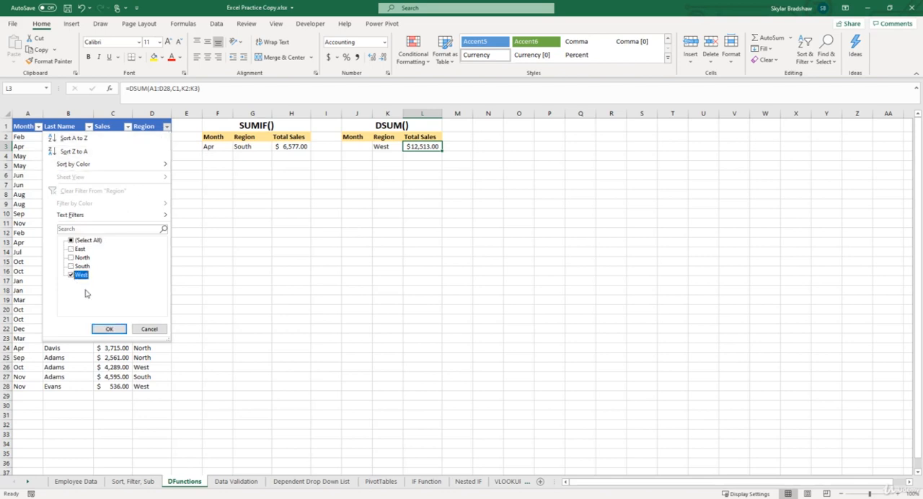
left_click(108, 330)
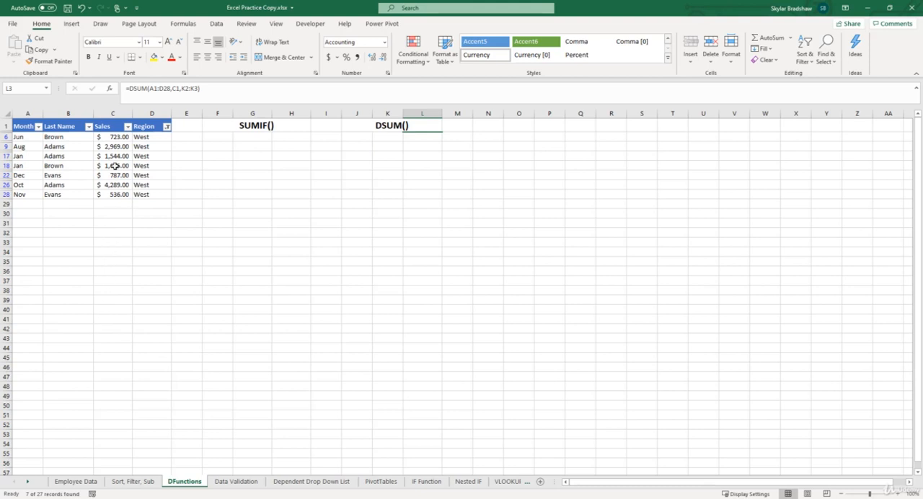
left_click_drag(114, 138, 116, 192)
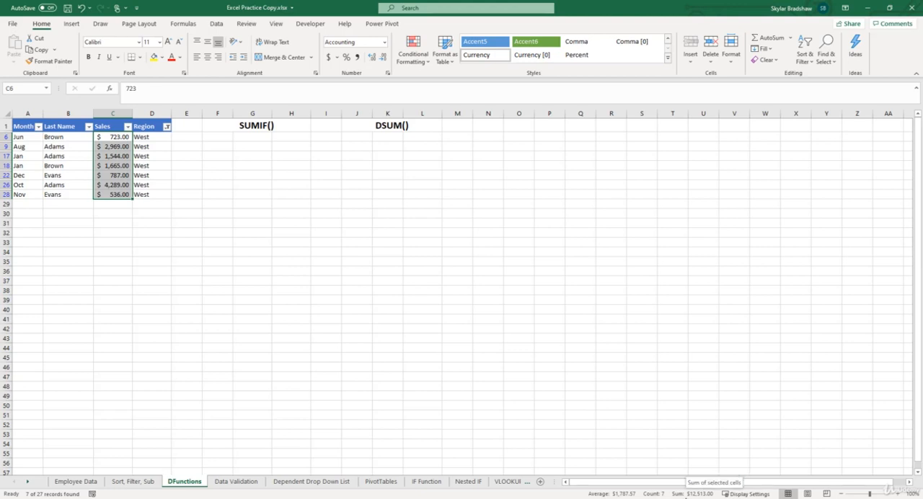
left_click(224, 24)
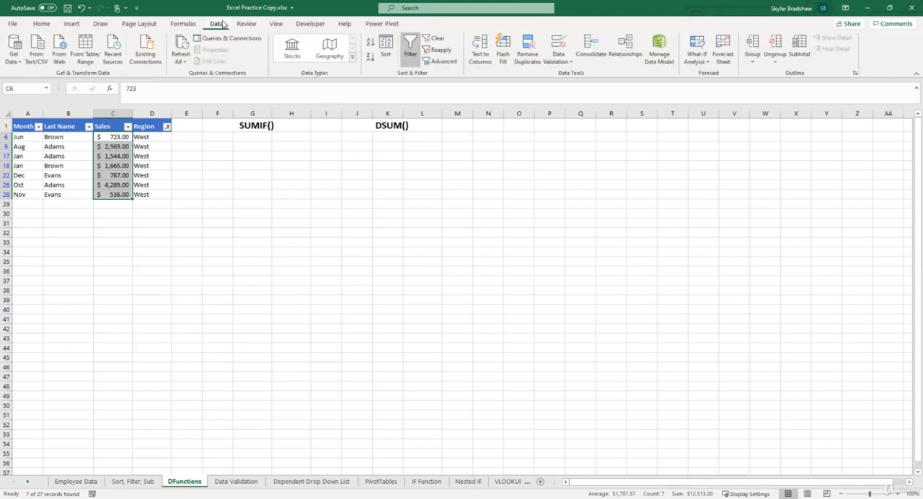
left_click(435, 40)
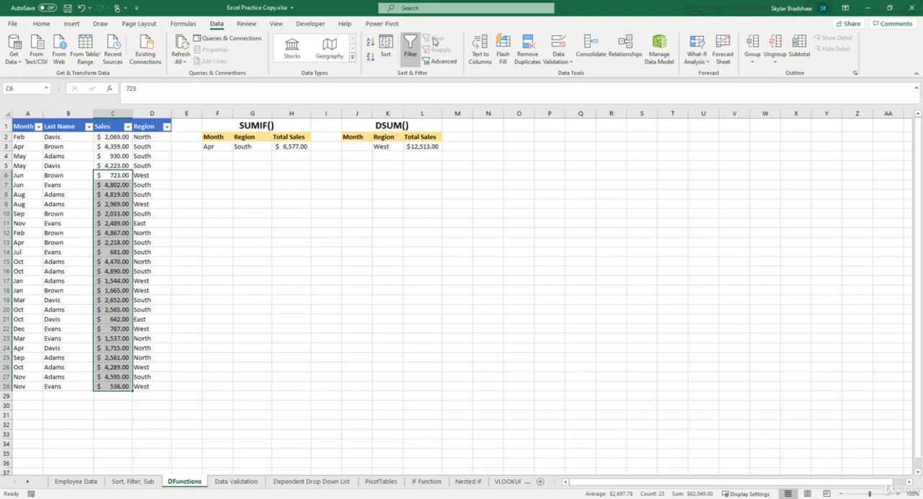
Check the DSUM formula in L3 and change the region criterion in K3 to North.
left_click(427, 147)
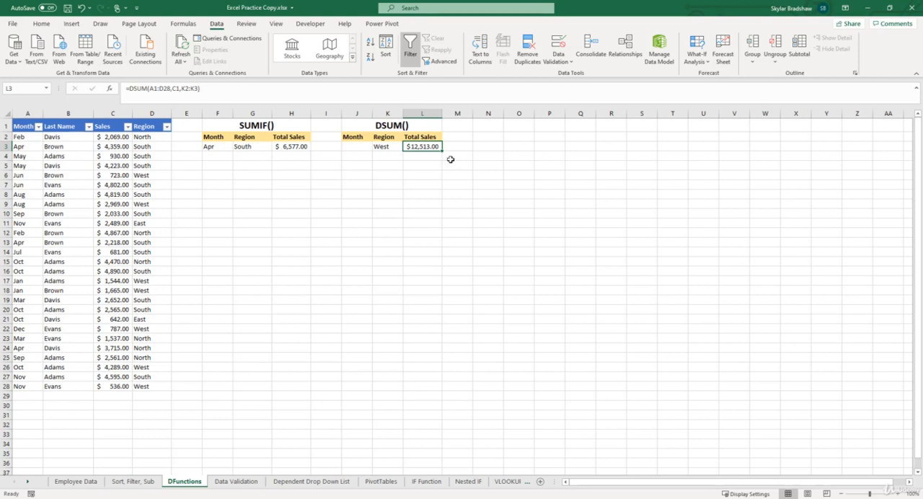
left_click(392, 147)
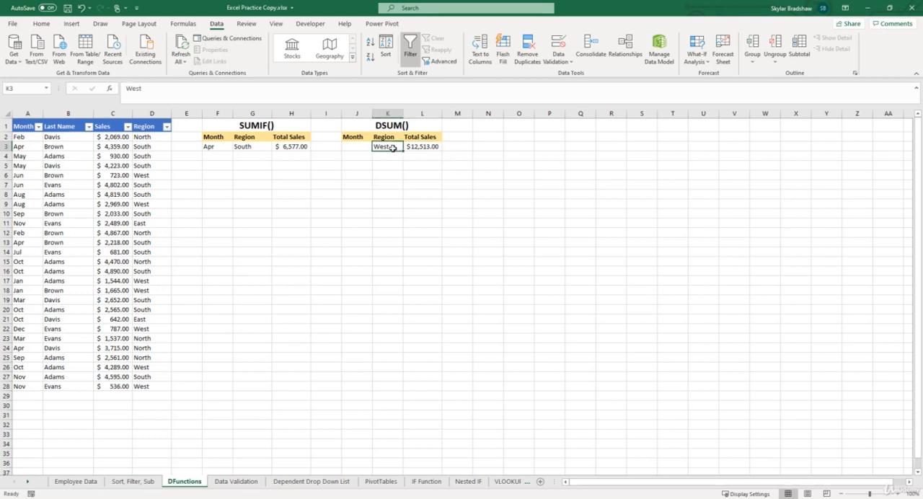
type("North")
key("Return")
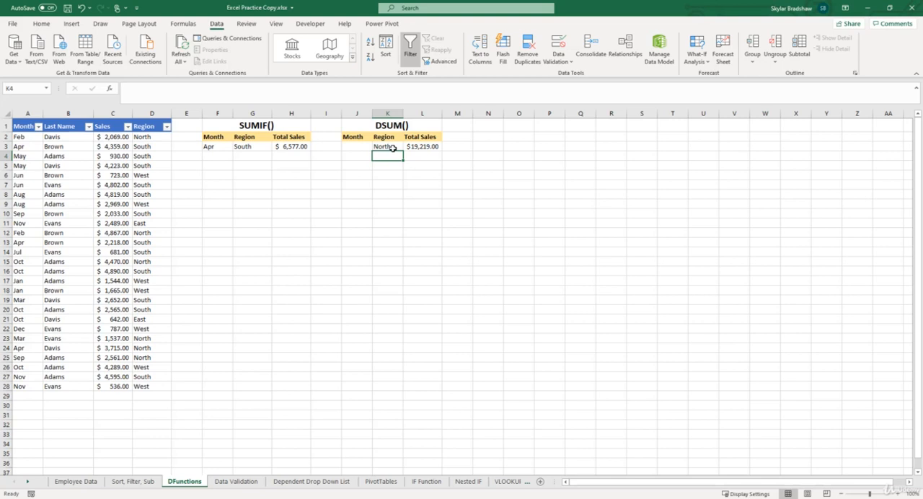
Compare the DSUM block headers with the table headers, and misspell the header in K2 as Regin to test the match.
left_click_drag(352, 137, 413, 132)
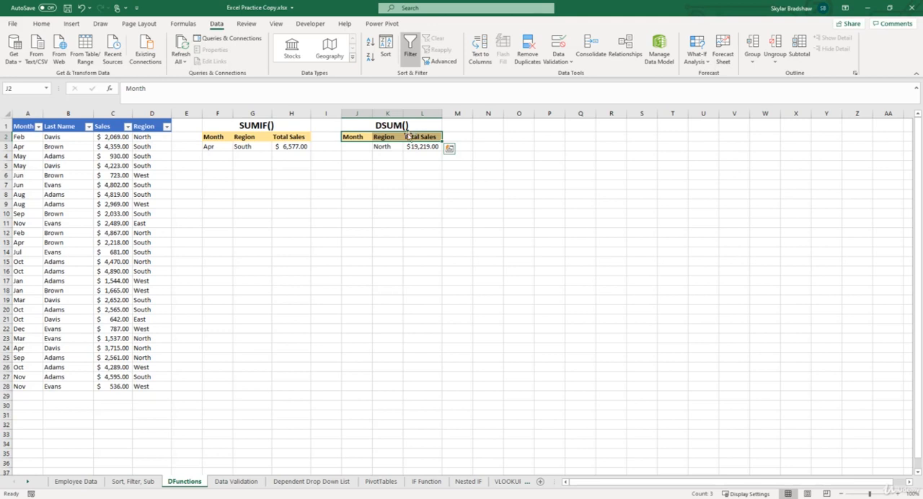
left_click_drag(21, 128, 134, 128)
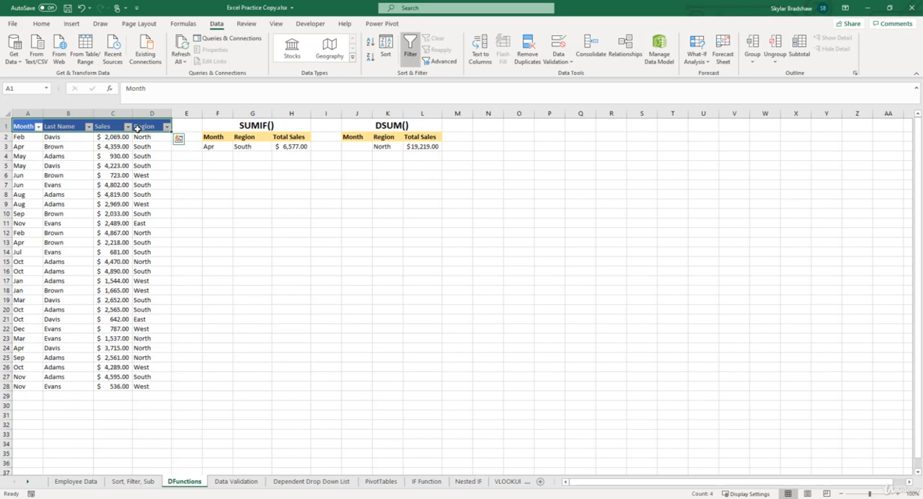
left_click(394, 138)
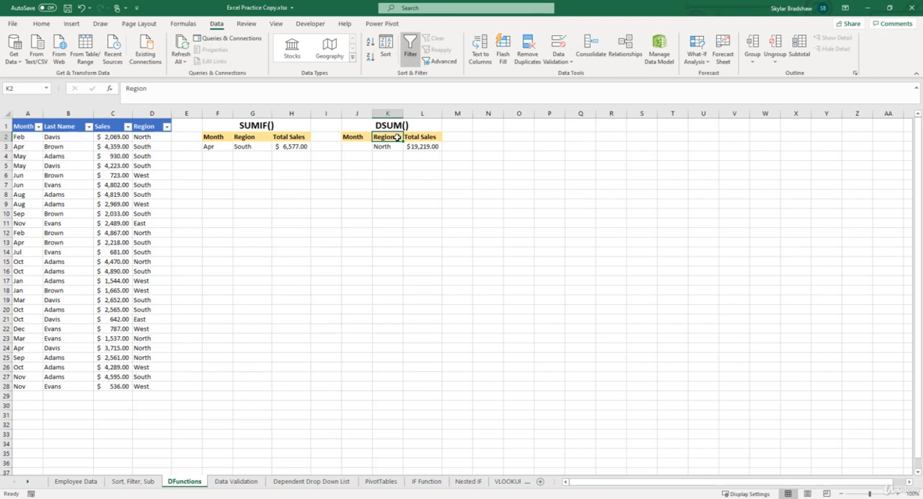
double_click(397, 137)
key("BackSpace")
key("BackSpace")
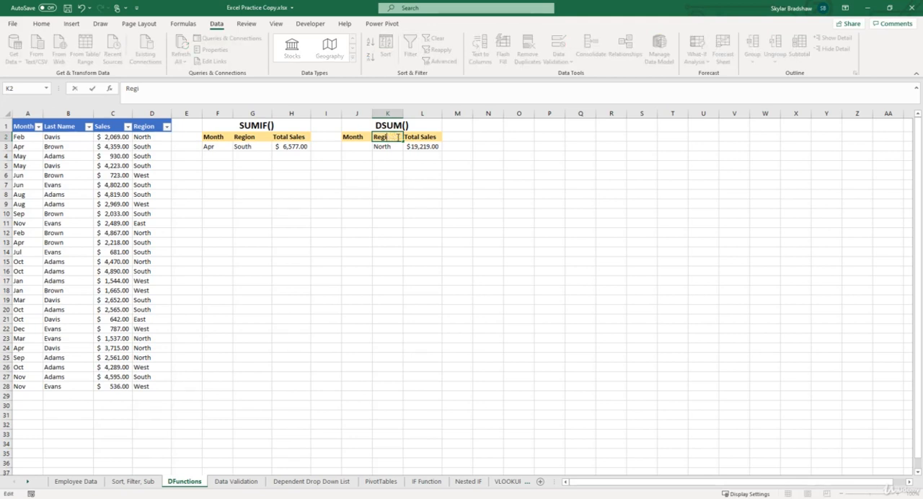
type("n")
key("Return")
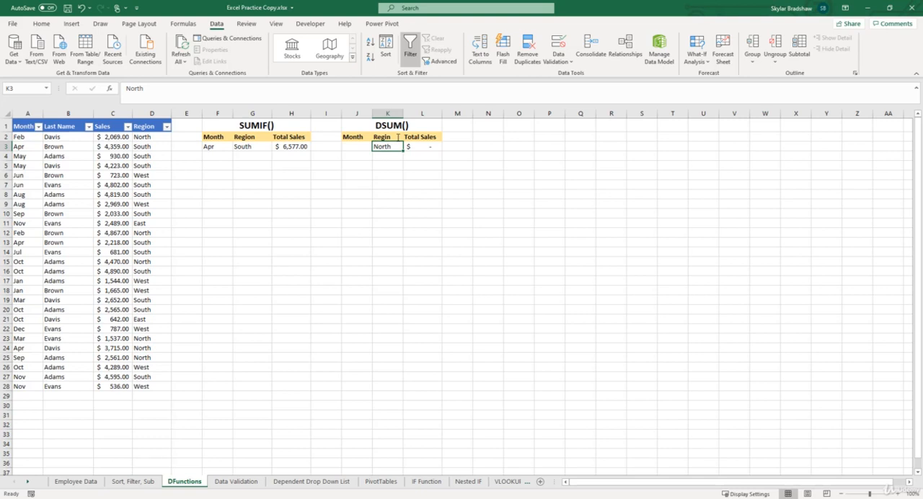
Correct the spelling of the criteria header in K2 to Region.
double_click(397, 137)
key("BackSpace")
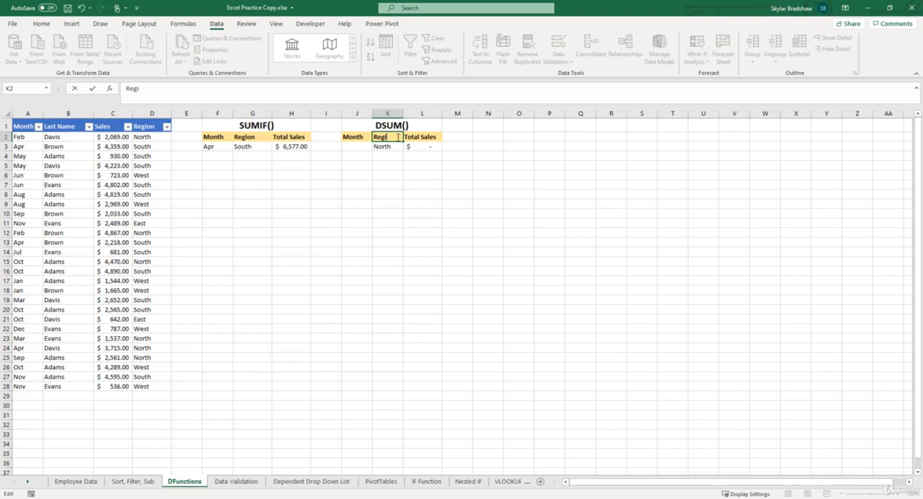
type("on")
key("Return")
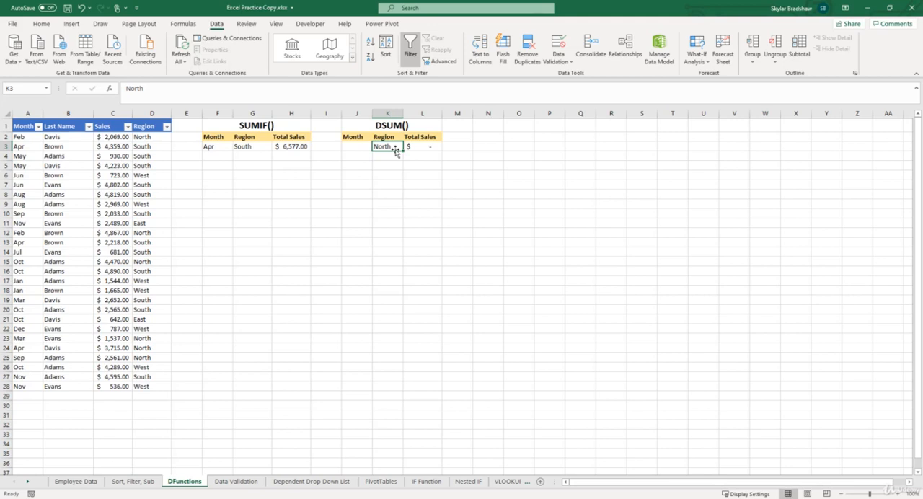
Replace the typed header in K2 with a reference to the table's Region header, =D1.
double_click(396, 137)
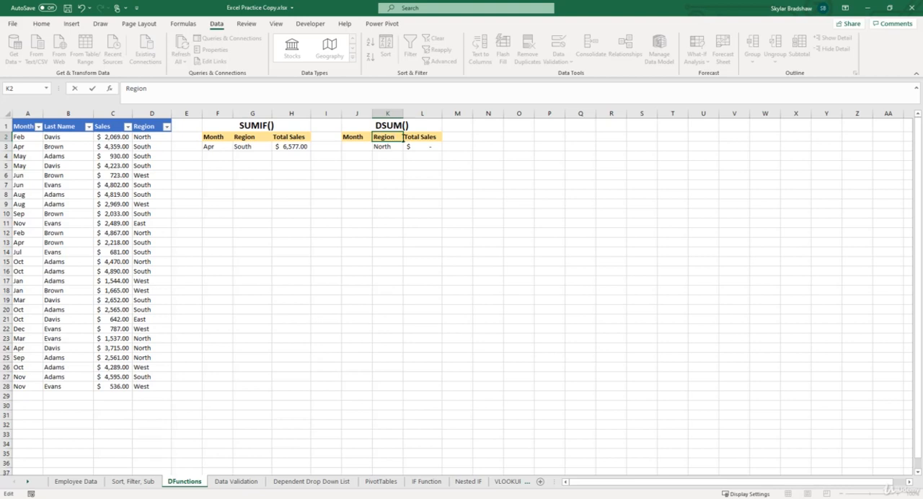
key("BackSpace")
key("BackSpace")
key("BackSpace")
key("BackSpace")
key("BackSpace")
key("BackSpace")
type("=")
left_click(149, 127)
key("Return")
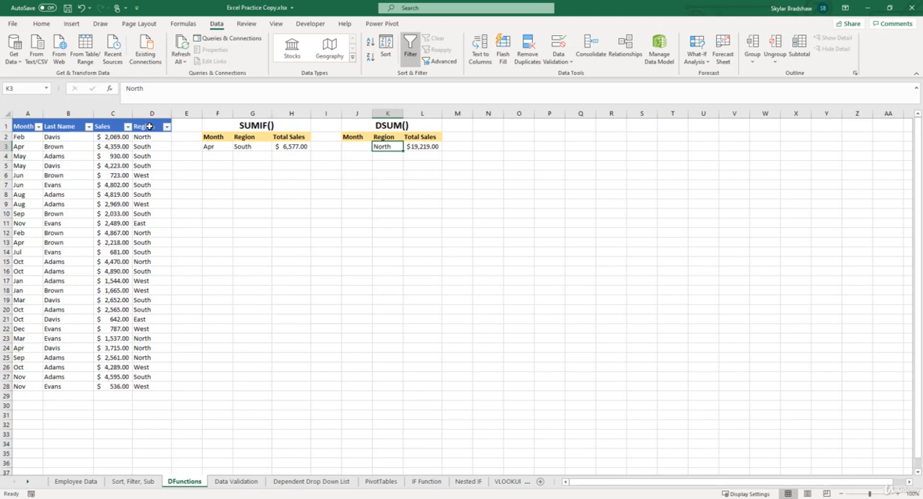
Replace the typed Month header in J2 with a reference to the table's Month header in A1.
left_click(357, 136)
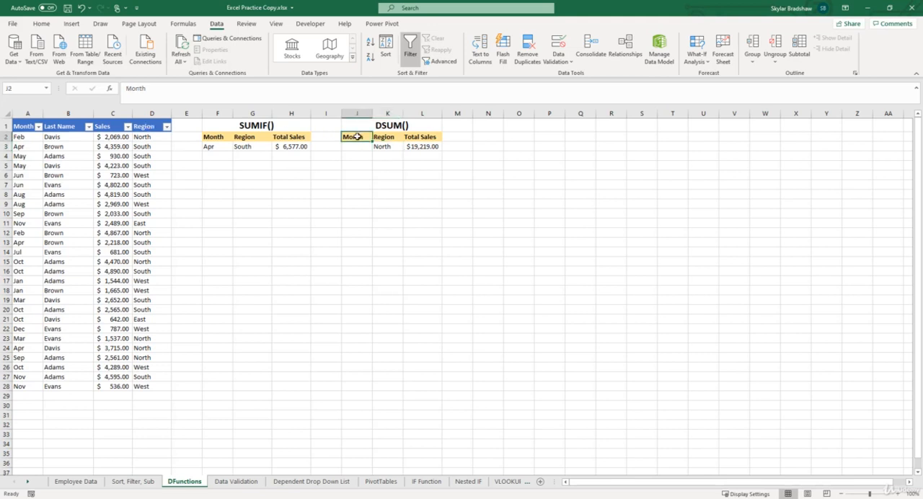
key("BackSpace")
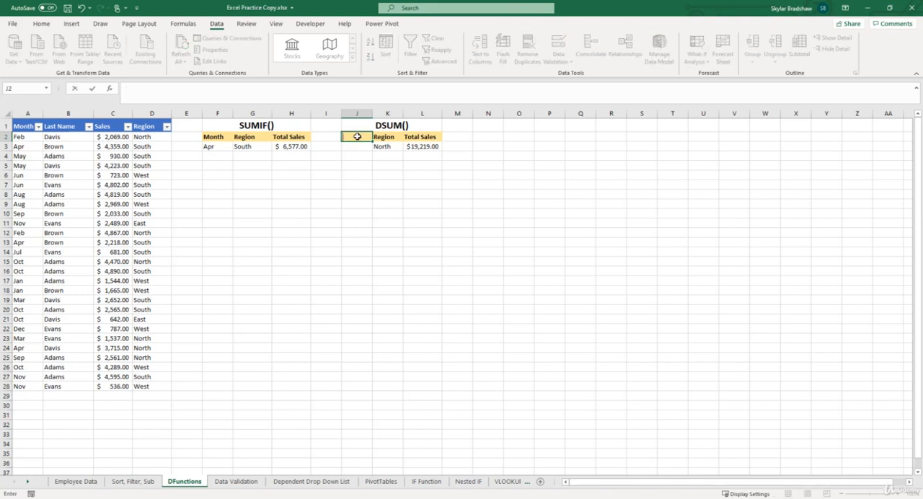
type("=")
left_click(20, 126)
key("Return")
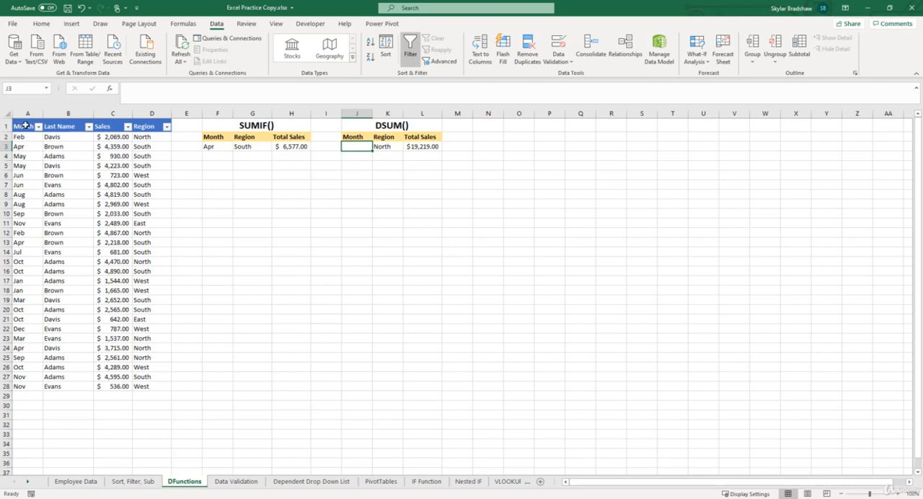
Shorten the table's Region header in D1 to Reg. and check the linked header in K2.
double_click(158, 126)
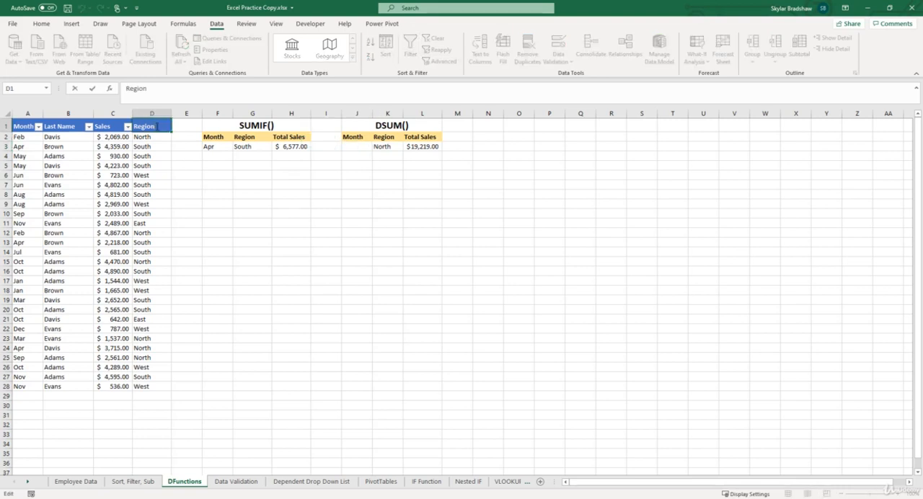
key("BackSpace")
key("BackSpace")
key("BackSpace")
type(".")
key("Return")
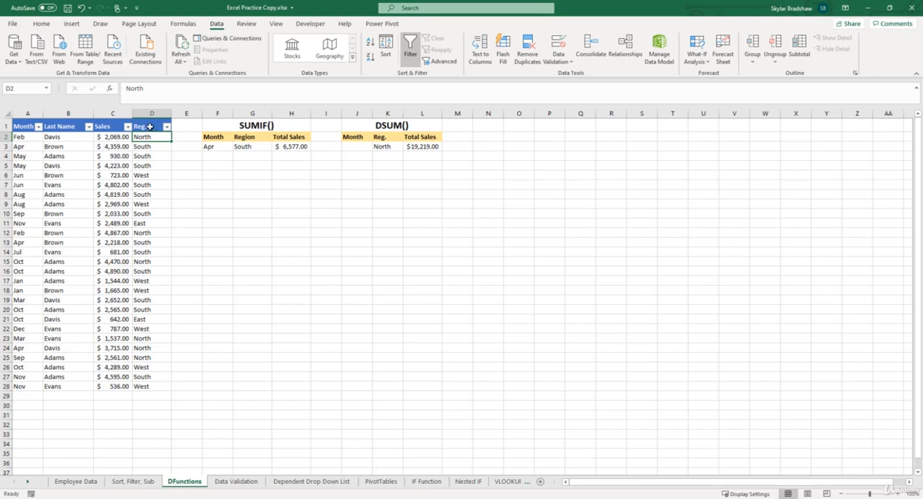
left_click(398, 137)
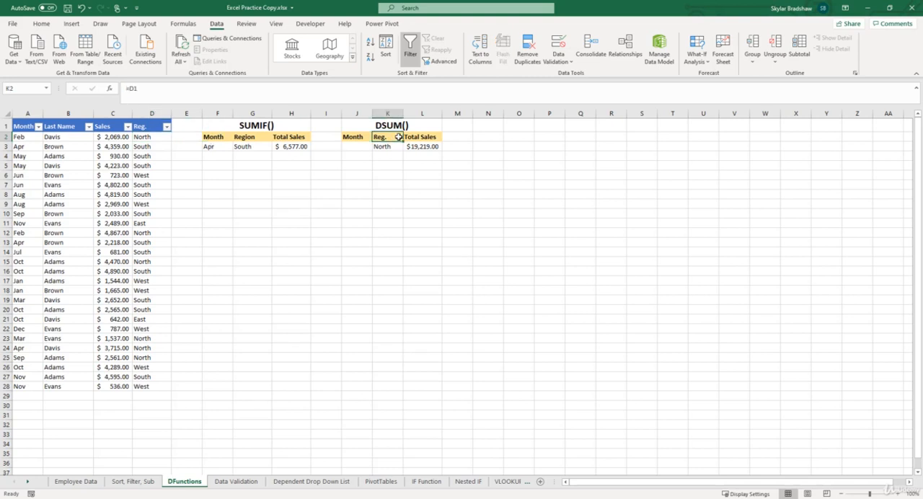